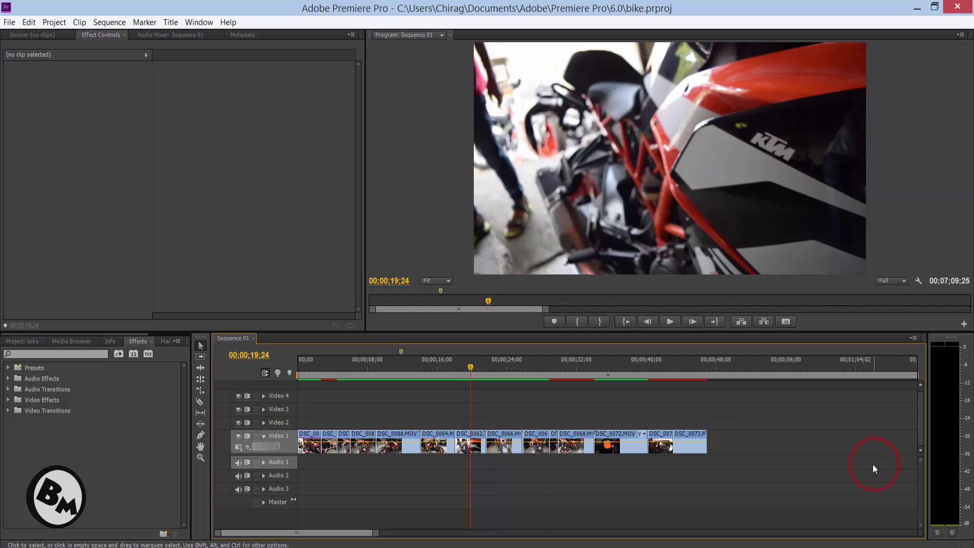
- Scrub back through the bike sequence, play it, then open the Project menu's settings
left_click_drag(465, 374, 258, 354)
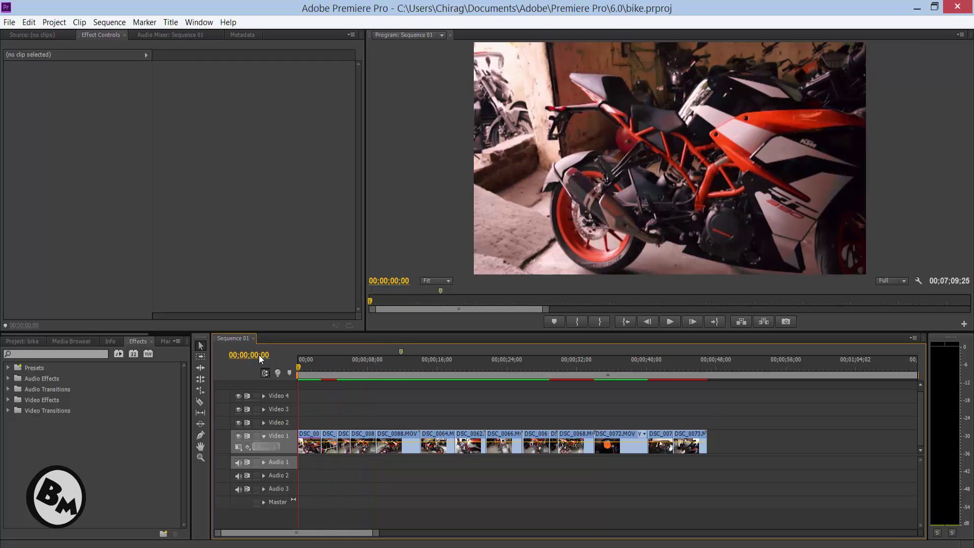
left_click(670, 322)
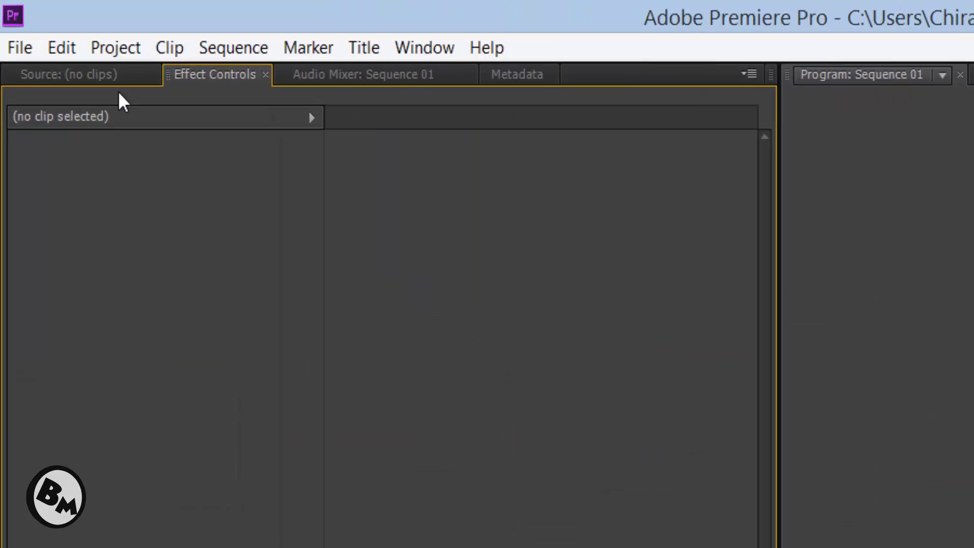
left_click(54, 22)
mouse_move(319, 201)
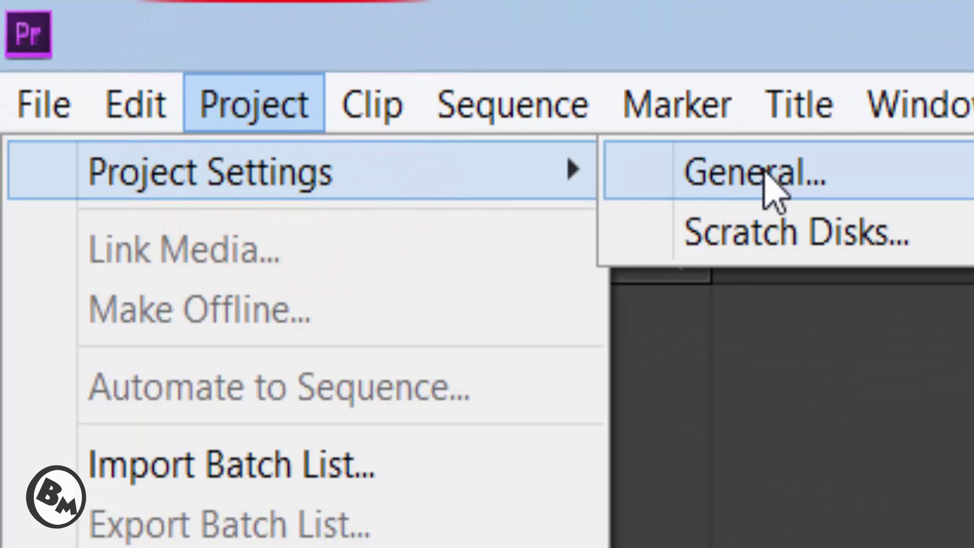
left_click(880, 174)
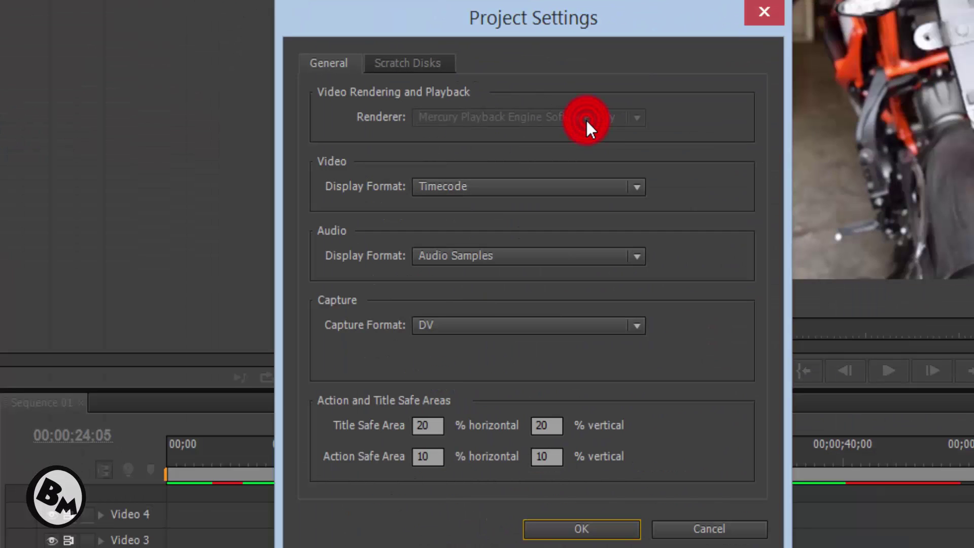
left_click(594, 119)
left_click(710, 530)
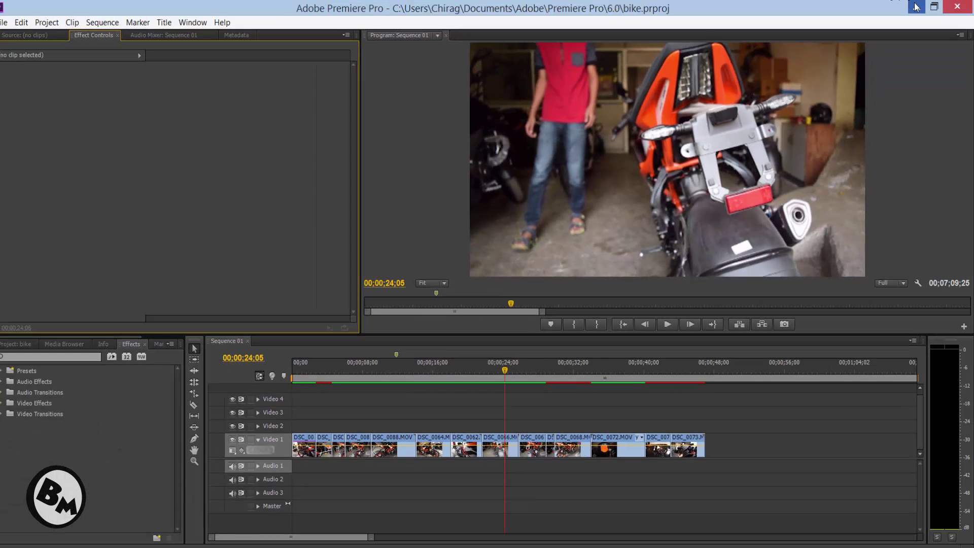
- Browse from This PC through C:, Program Files and Adobe into Adobe Premiere Pro CS6
left_click(589, 375)
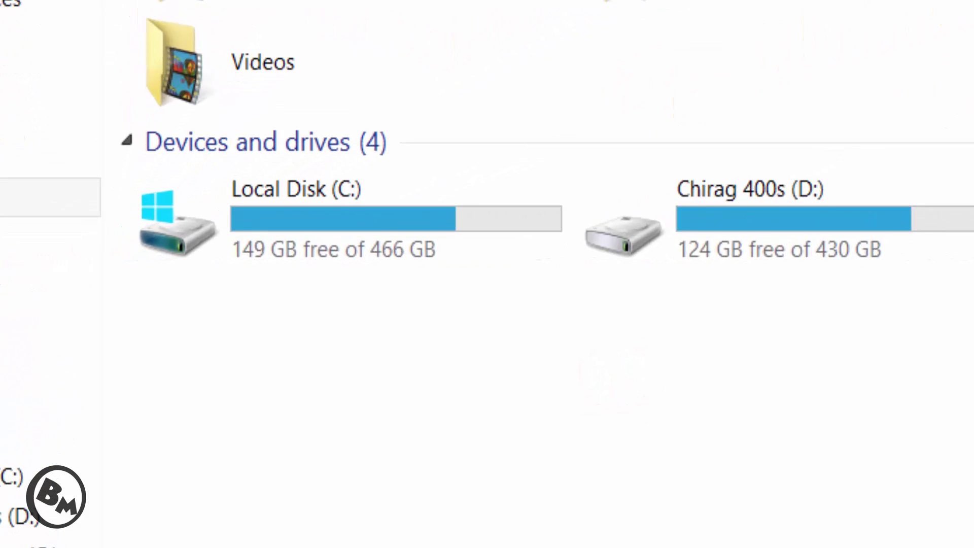
double_click(499, 247)
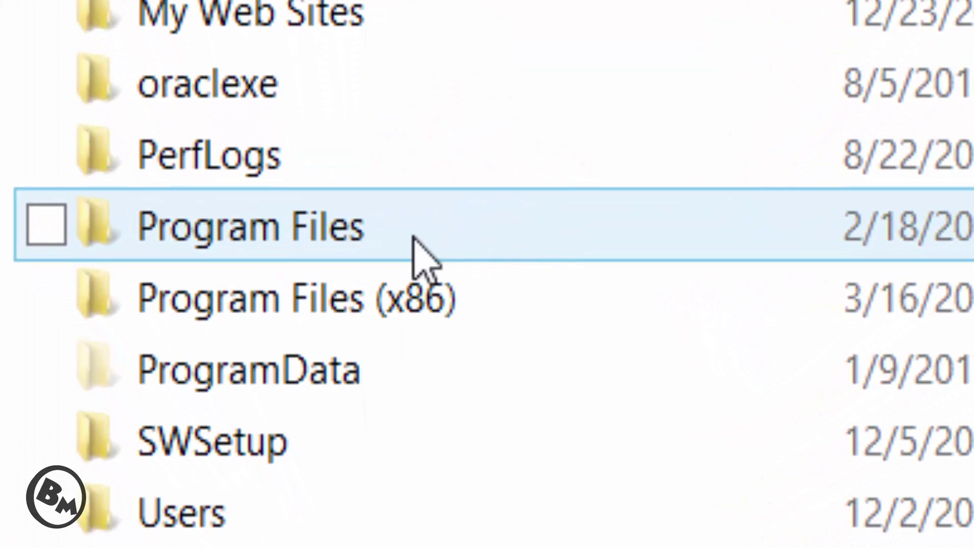
double_click(413, 237)
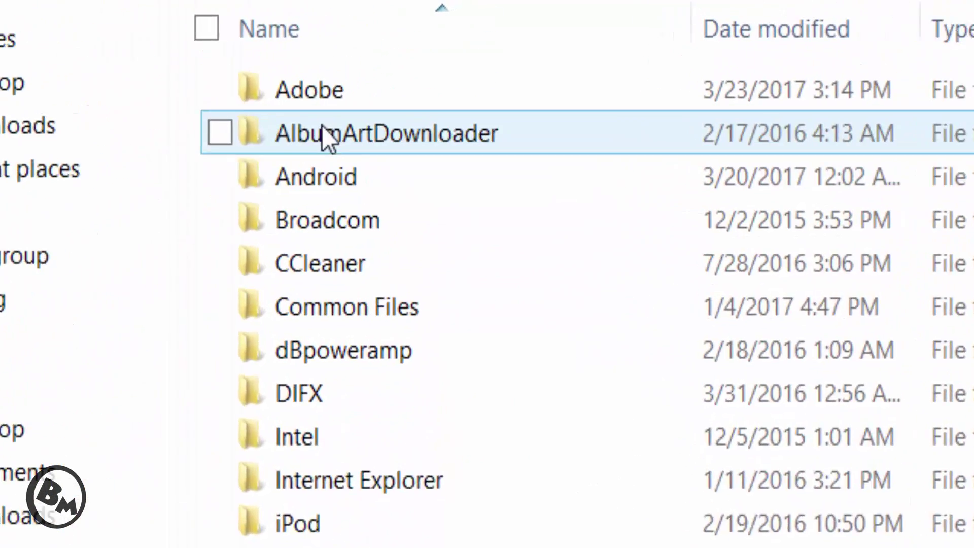
double_click(316, 127)
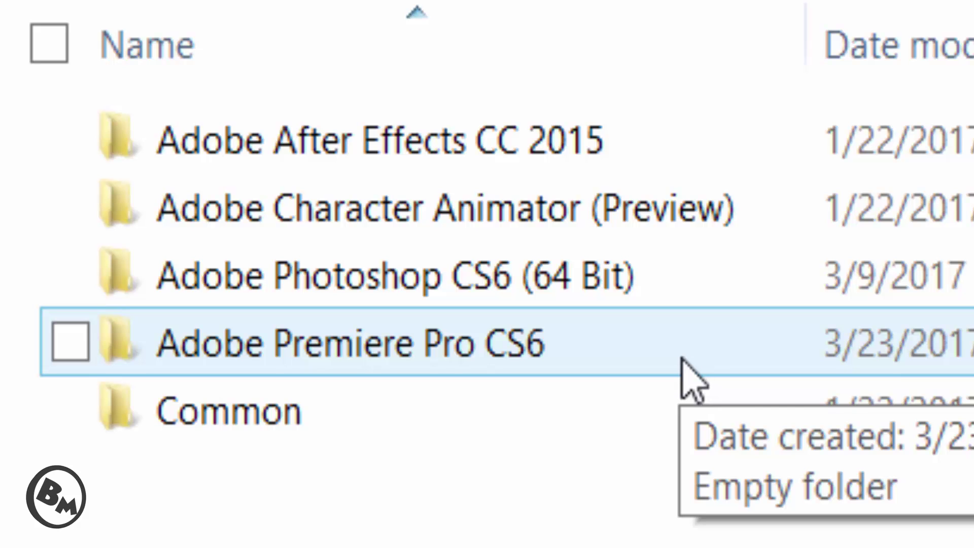
double_click(680, 359)
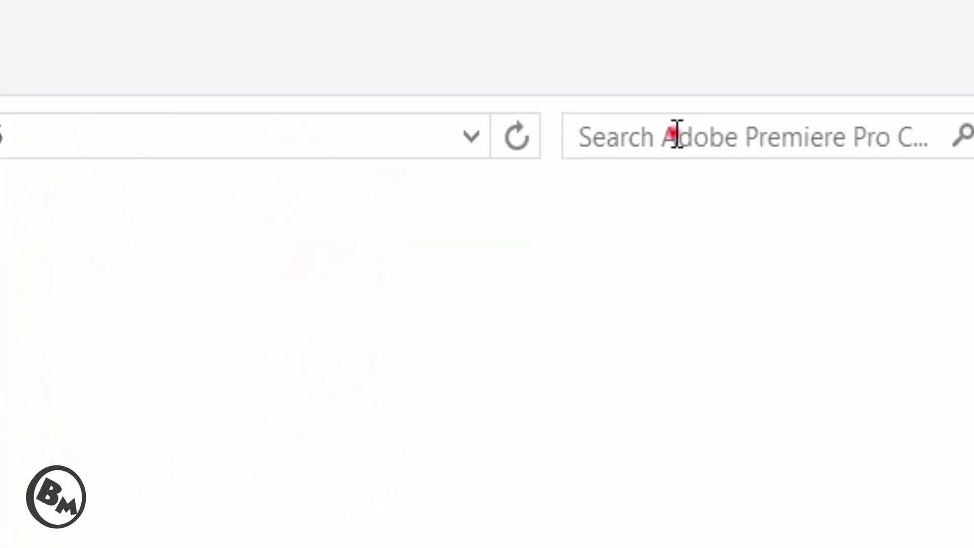
- Search the folder for 'CUDA' and open cuda_supported_cards.txt from the results
left_click(967, 23)
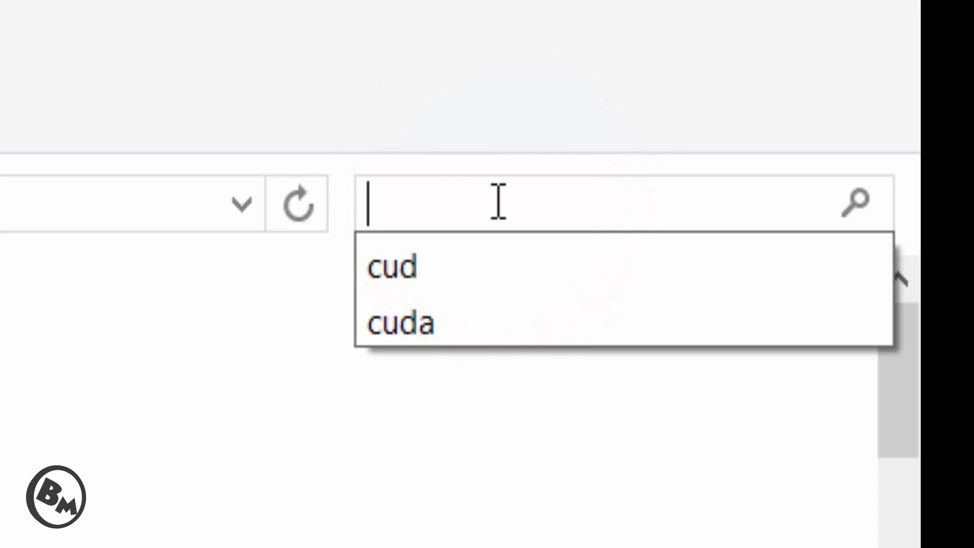
type("CUDA")
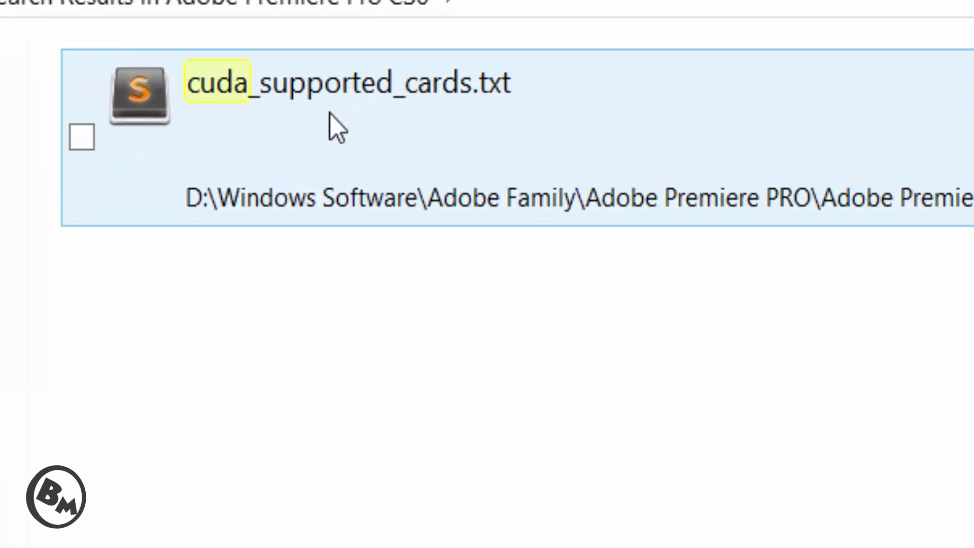
double_click(330, 114)
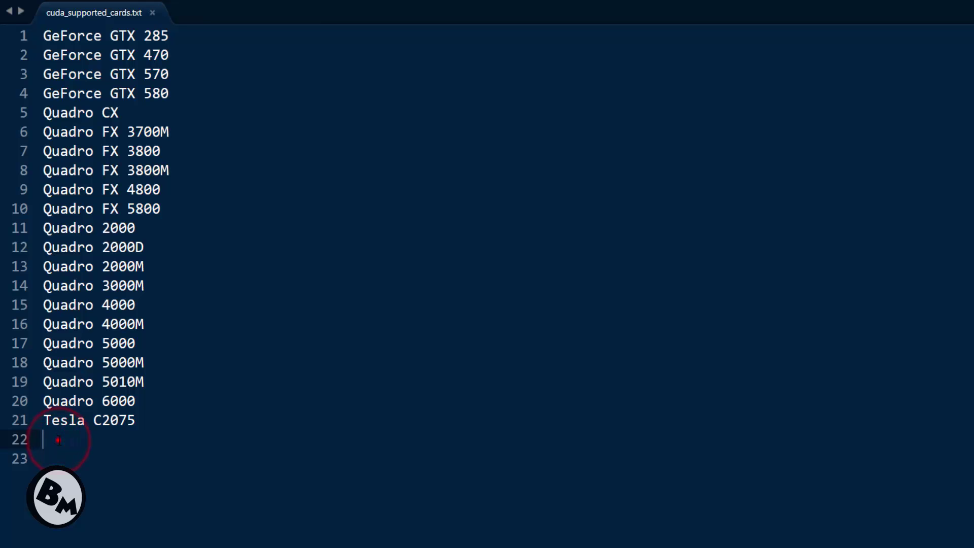
key("shift+Up")
key("shift+Up")
key("shift+Up")
key("shift+Up")
key("shift+Up")
key("shift+Up")
key("shift+Up")
key("shift+Up")
key("shift+Up")
key("shift+Up")
key("shift+Up")
key("shift+Up")
key("shift+Up")
key("shift+Up")
key("shift+Up")
key("shift+Up")
key("shift+Up")
key("shift+Up")
key("shift+Up")
key("shift+Up")
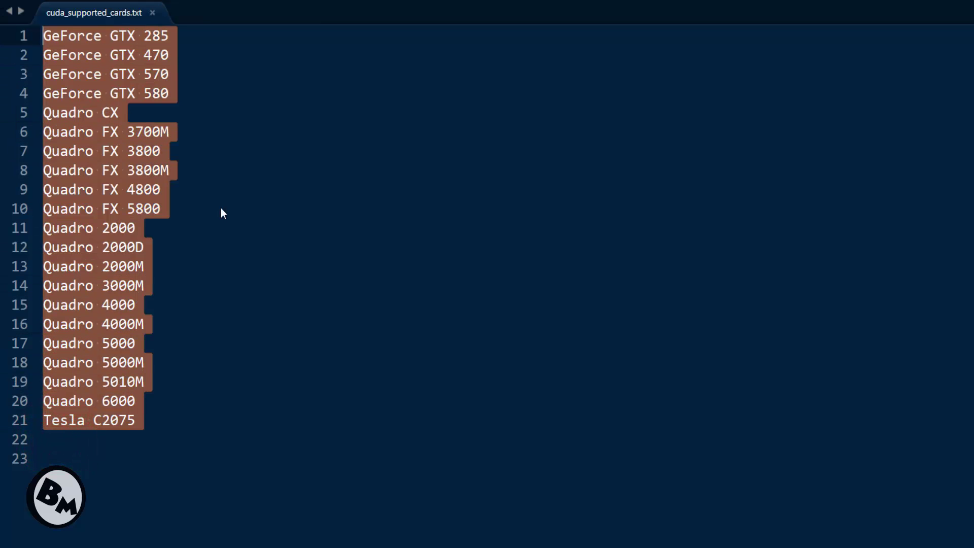
left_click(243, 354)
left_click(38, 458)
left_click(46, 439)
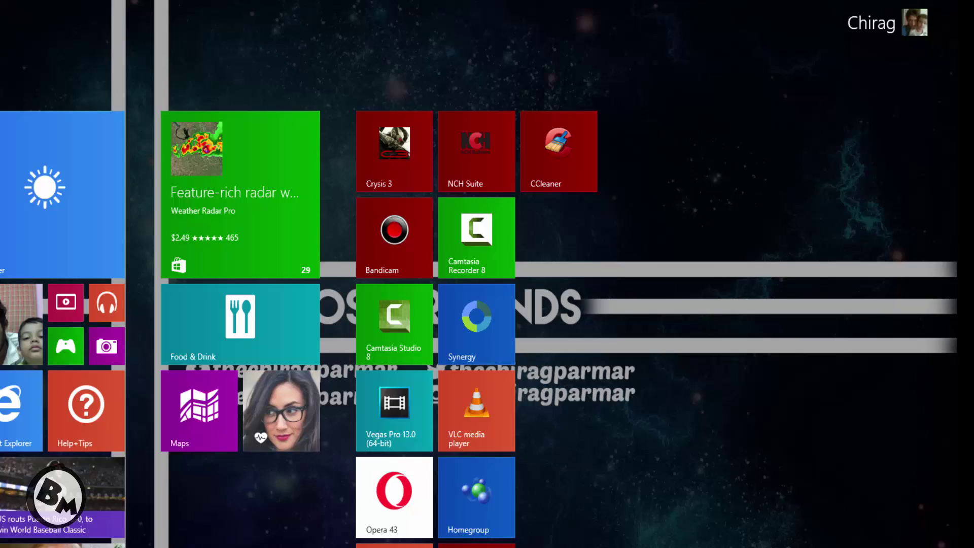
- Launch dxdiag through the Windows Run dialog to open the DirectX Diagnostic Tool
type("RUN SQL Command Line")
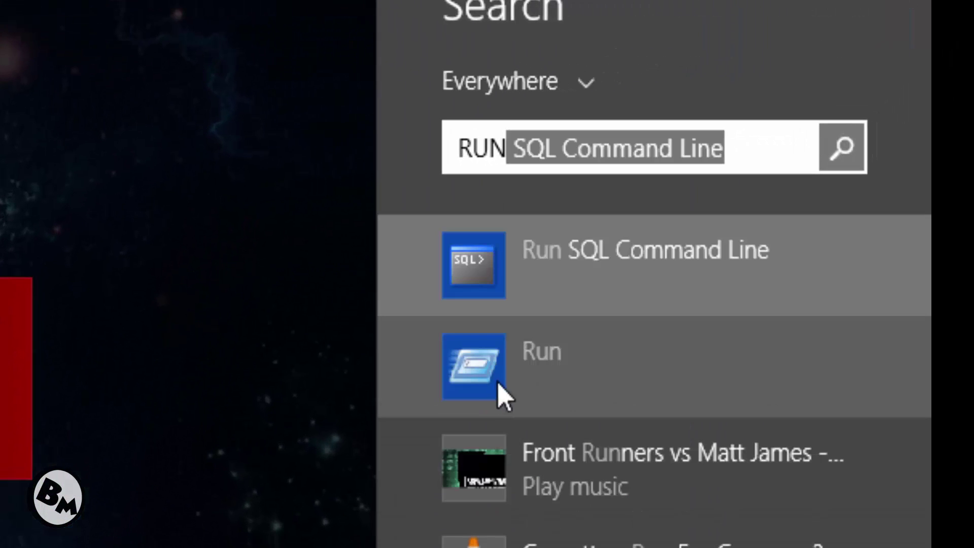
left_click(685, 391)
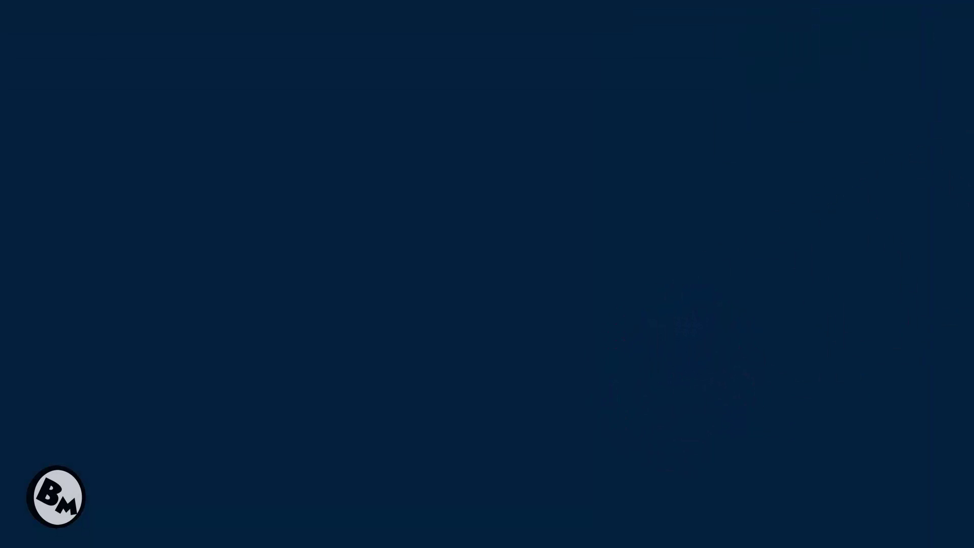
double_click(326, 279)
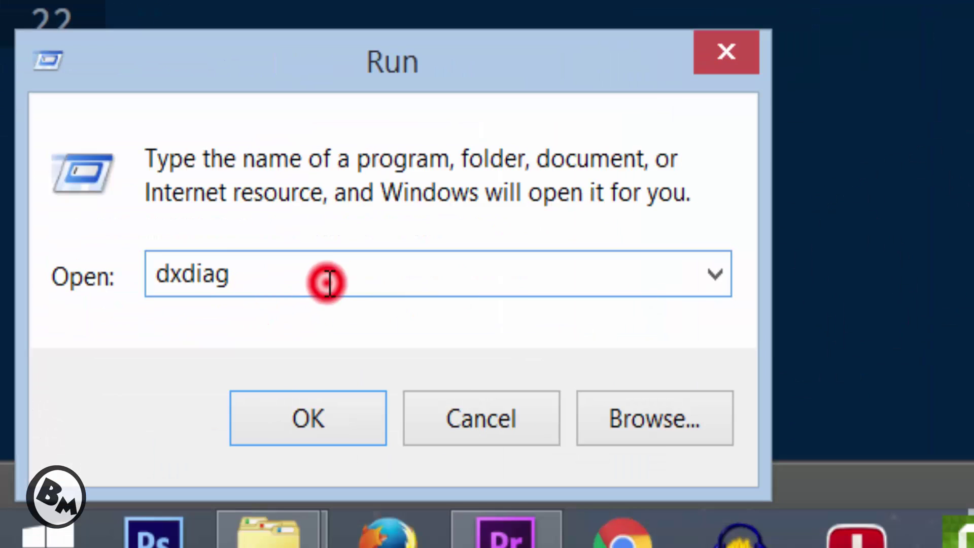
left_click(312, 284)
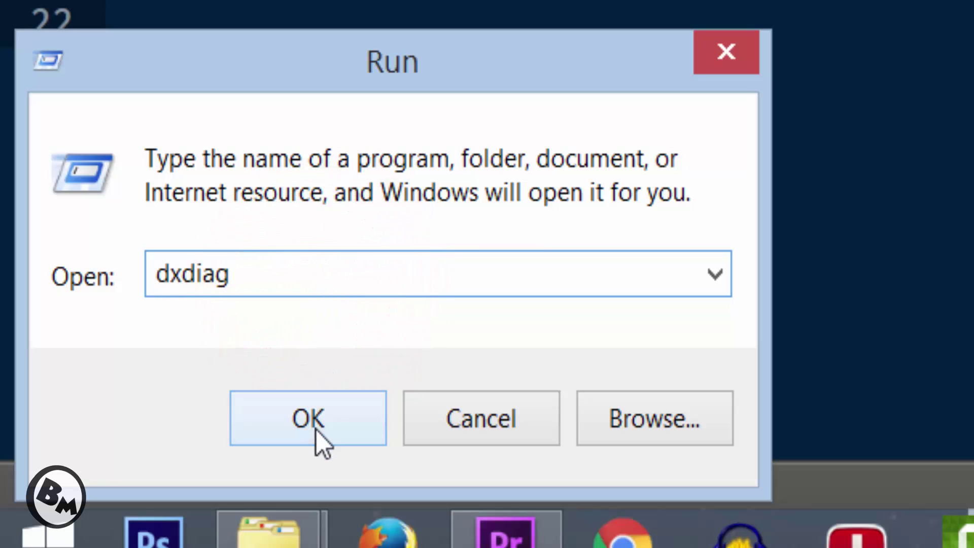
left_click(331, 409)
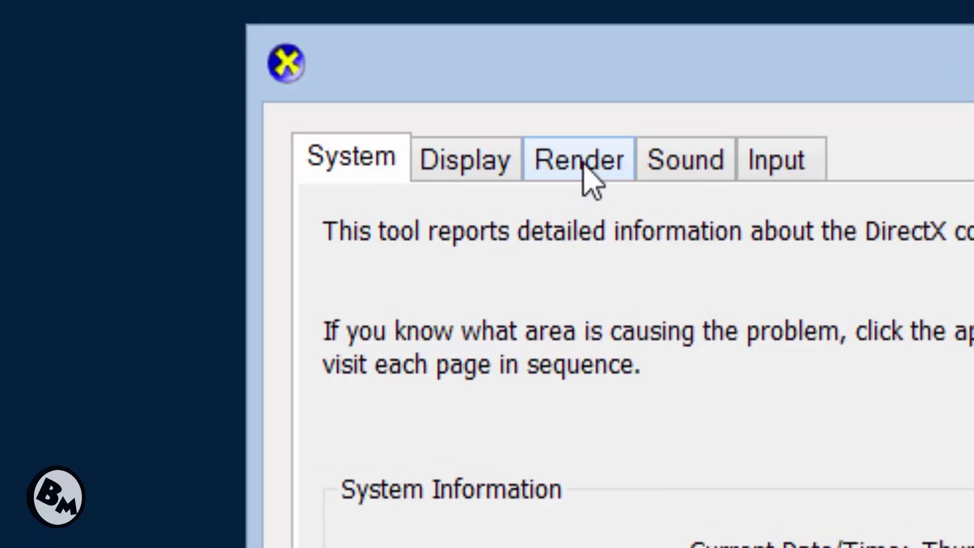
- Read the GeForce GTX 850M name on the Render tab, then copy the list's first card name
left_click(215, 62)
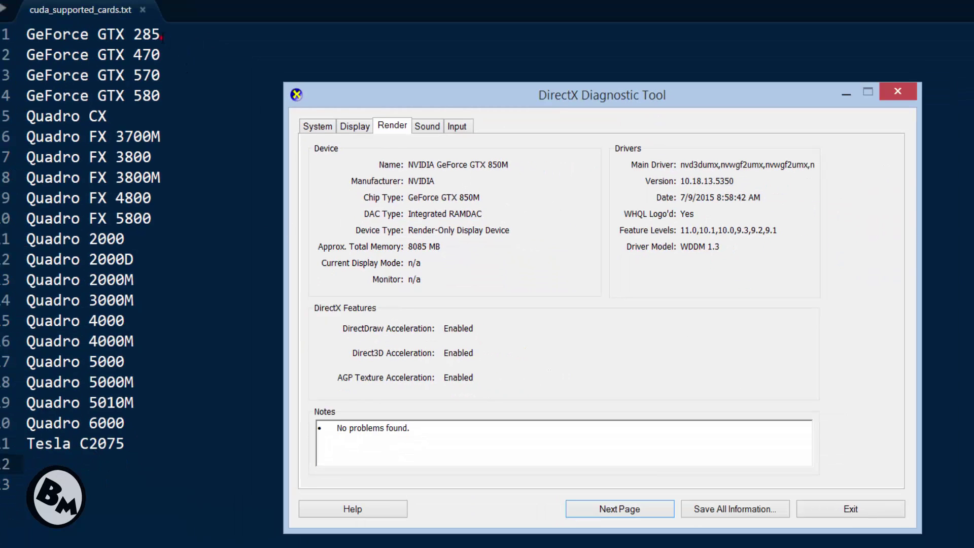
left_click(160, 35)
key("shift+Home")
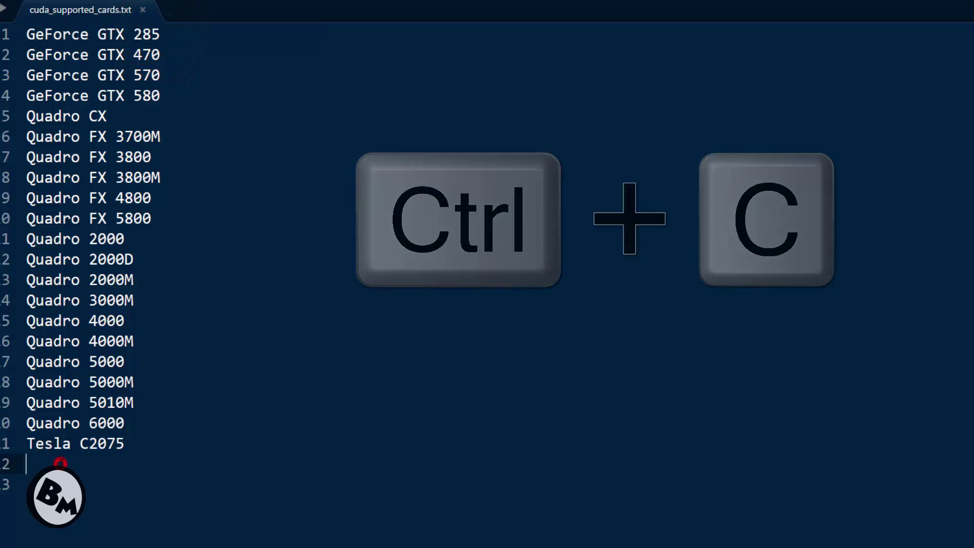
- Paste the card name on line 22, change 285 to 850M, save, and close Sublime Text
left_click(61, 464)
key("ctrl+v")
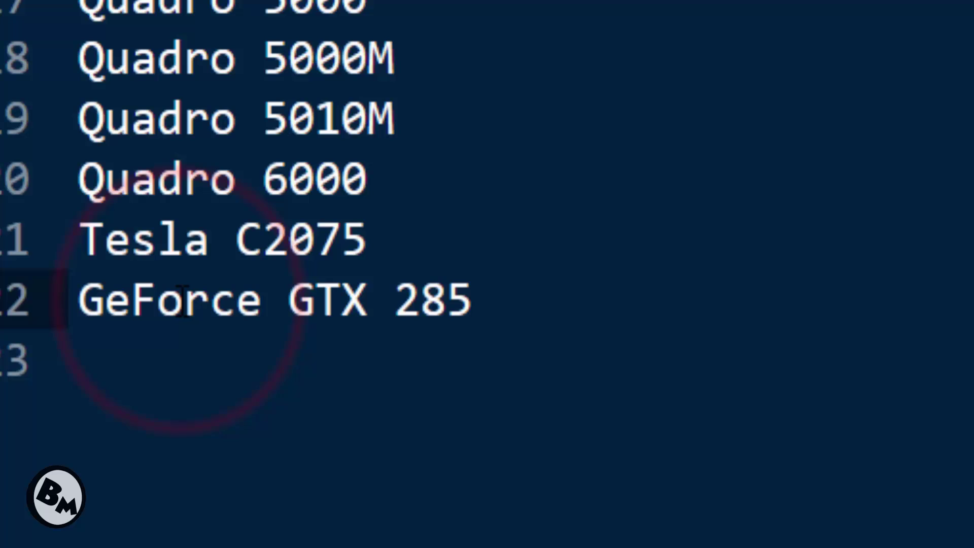
key("BackSpace")
key("BackSpace")
key("BackSpace")
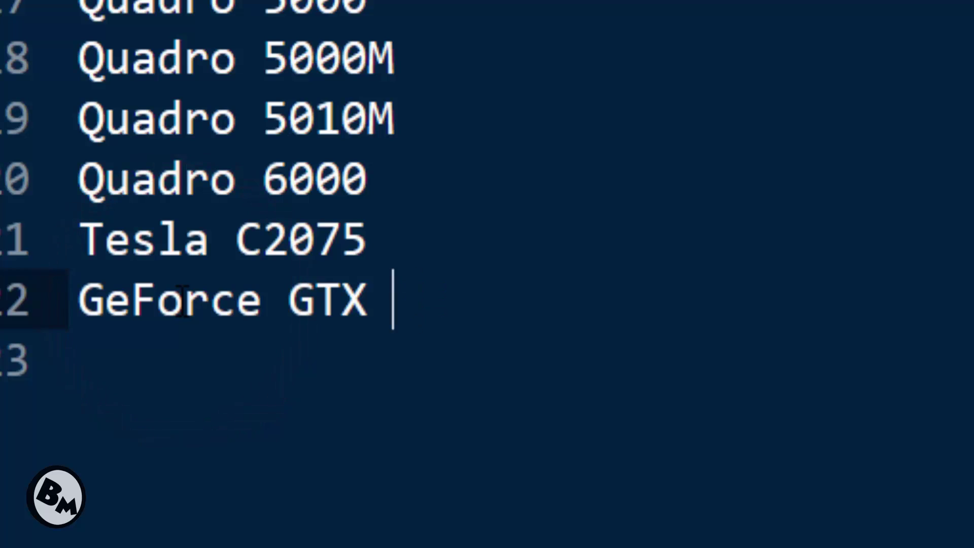
type("8")
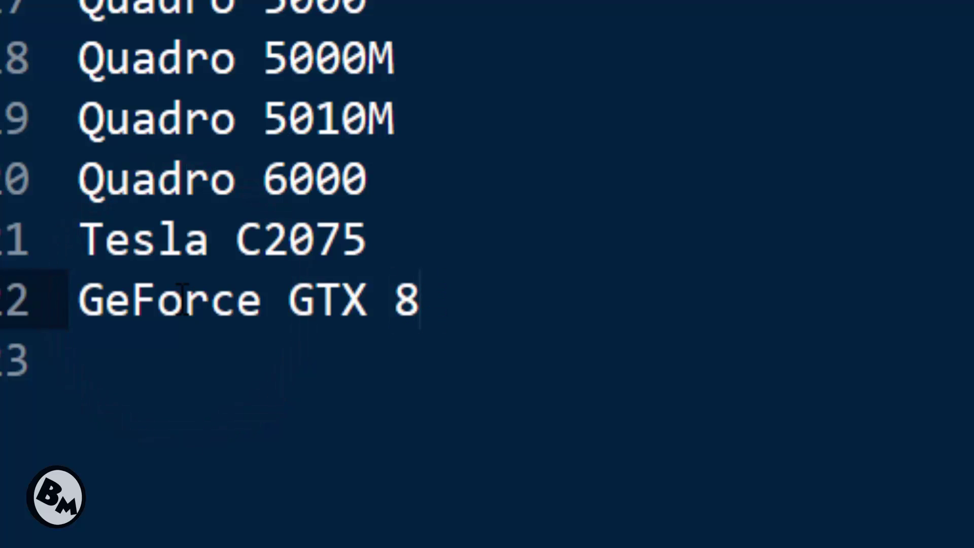
type("50M")
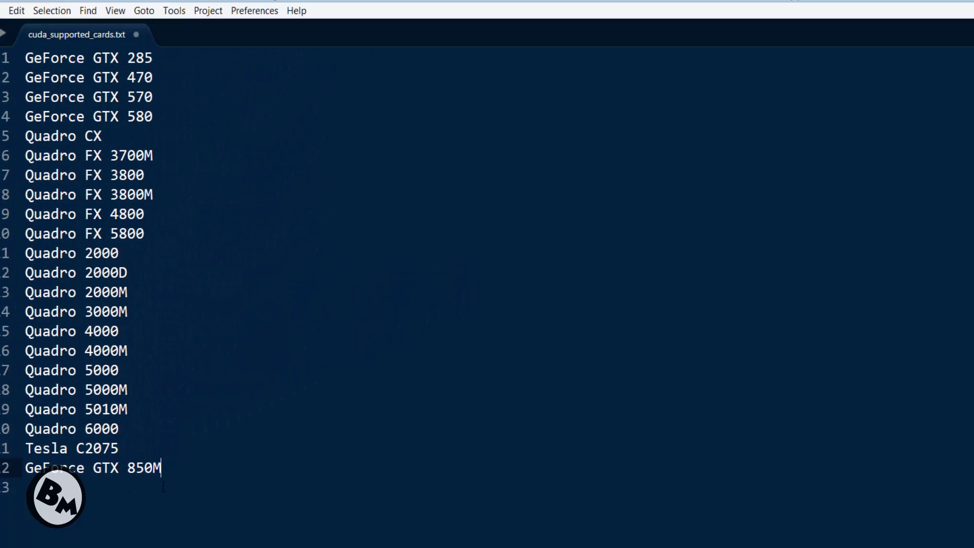
key("ctrl+s")
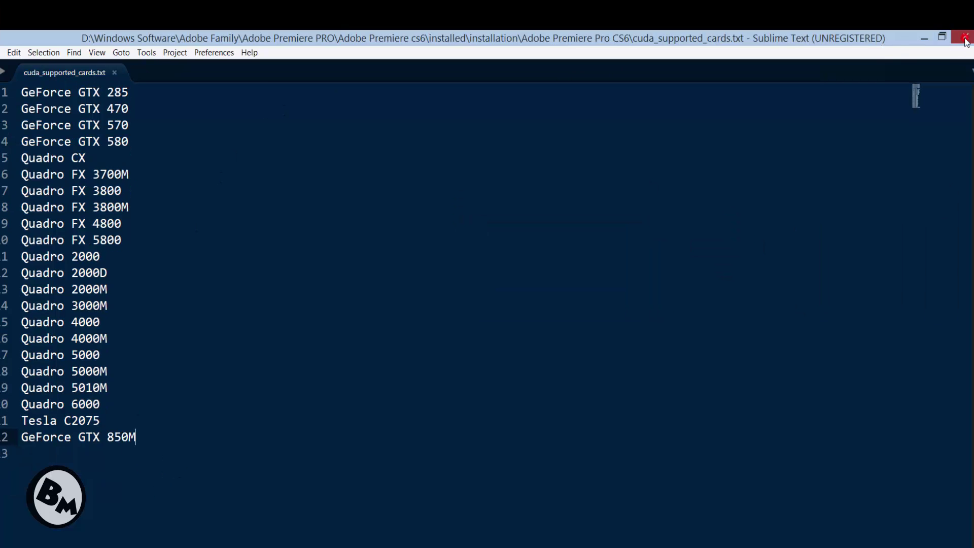
left_click(965, 38)
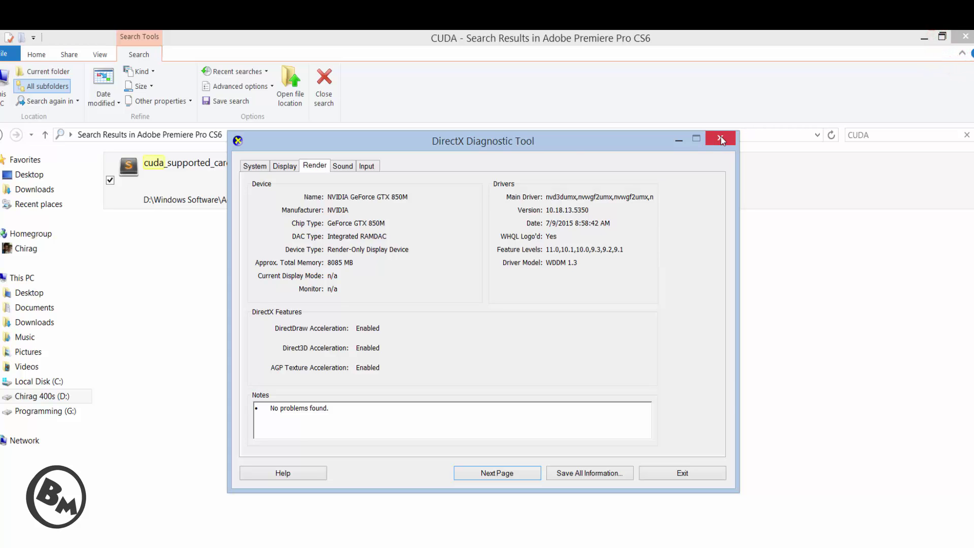
- Close DirectX Diagnostic Tool and Explorer, then restart Premiere Pro with bike.prproj
left_click(721, 139)
left_click(965, 37)
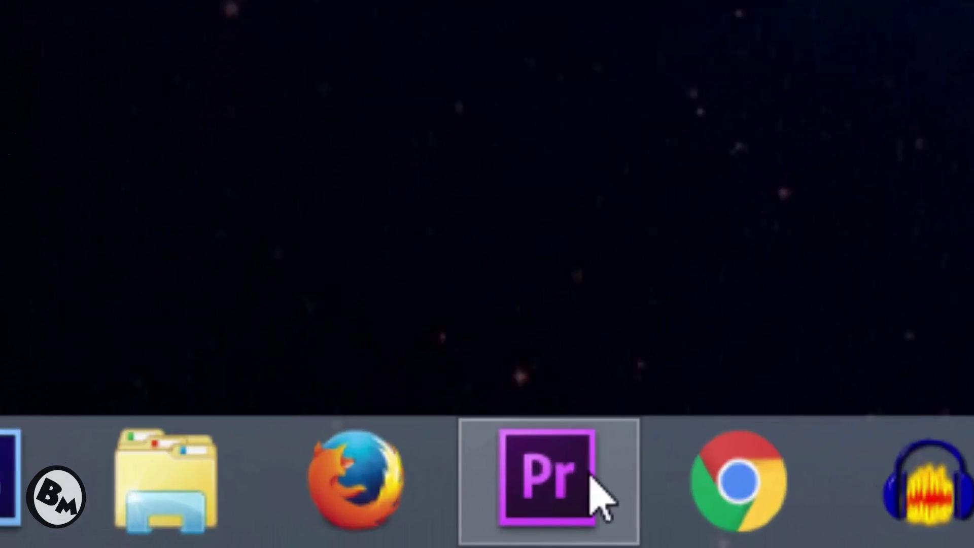
left_click(591, 477)
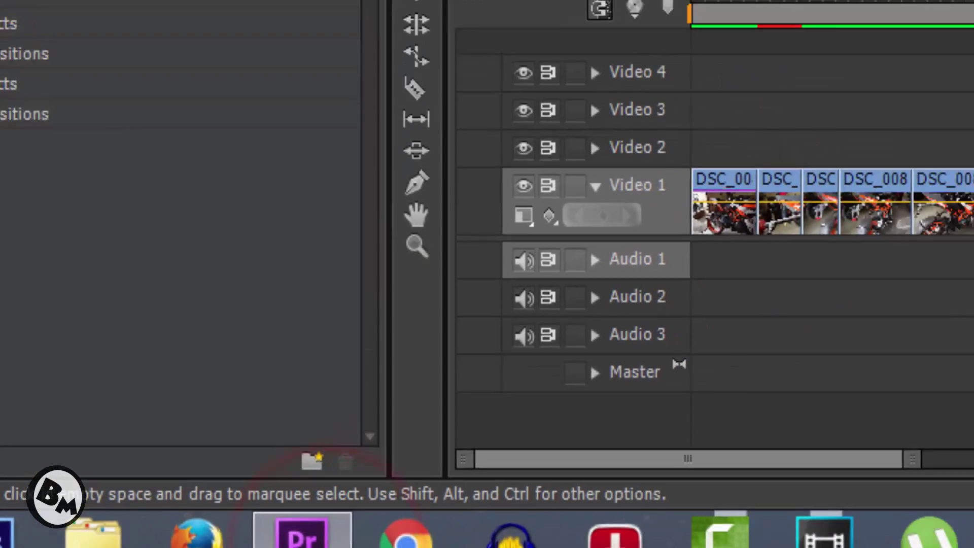
left_click(938, 23)
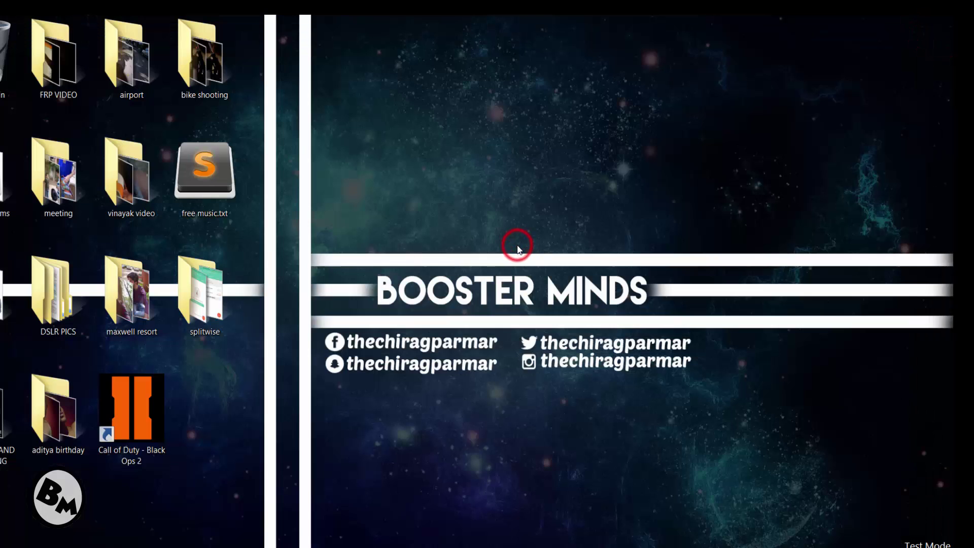
left_click(523, 274)
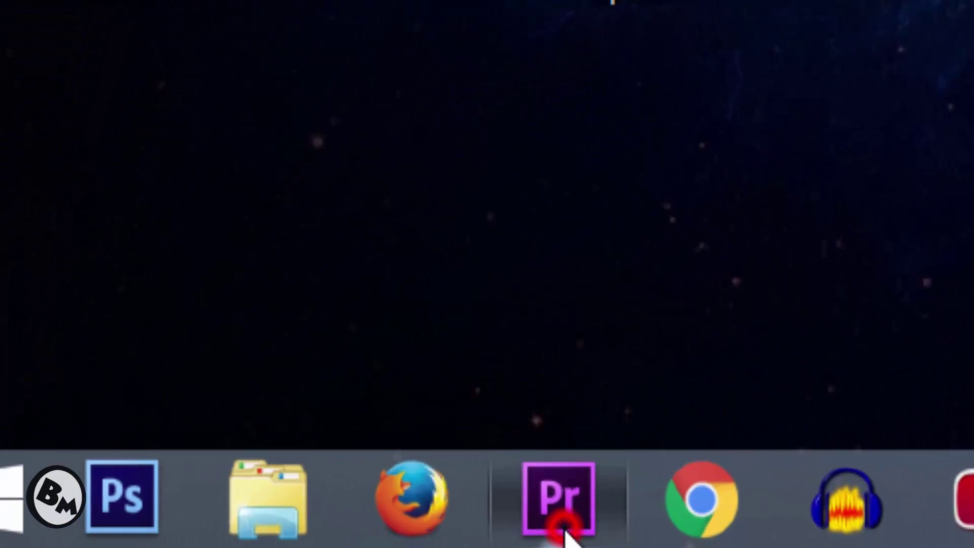
left_click(326, 538)
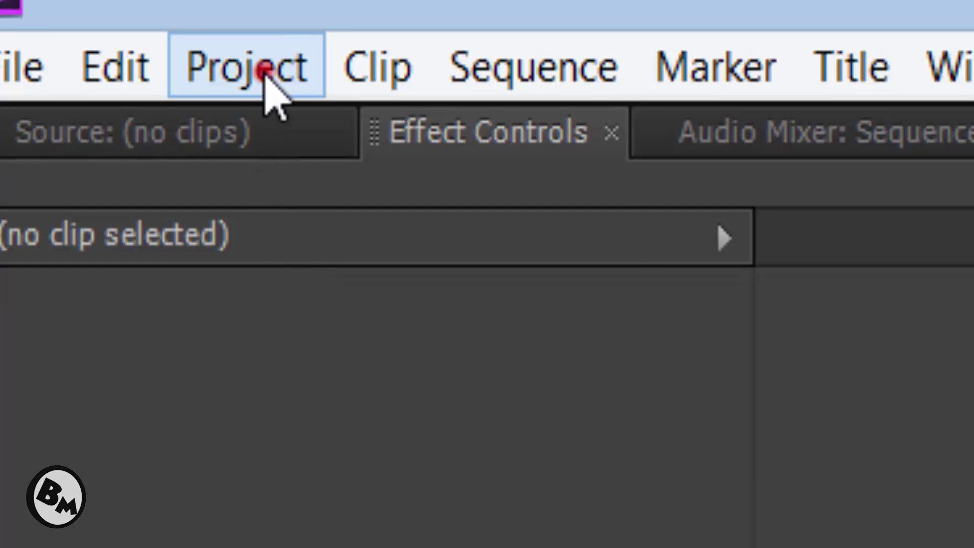
- In Project Settings > General, set Renderer to Mercury Playback Engine GPU Acceleration (CUDA) and confirm
left_click(264, 74)
mouse_move(378, 143)
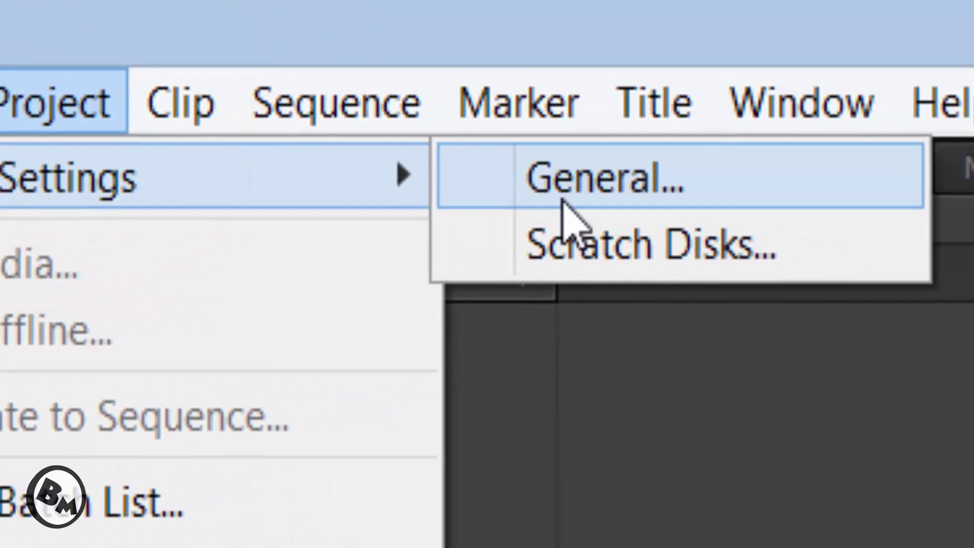
left_click(565, 201)
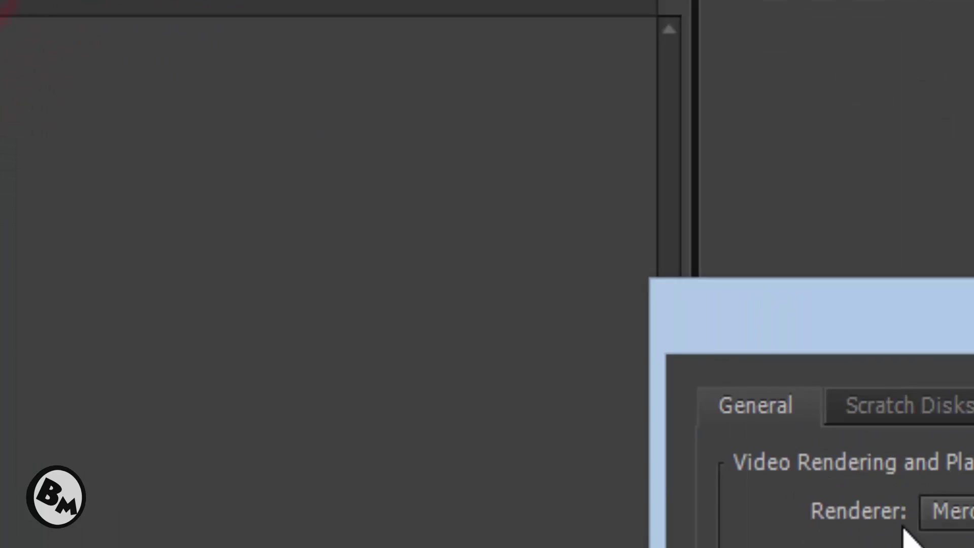
left_click(355, 193)
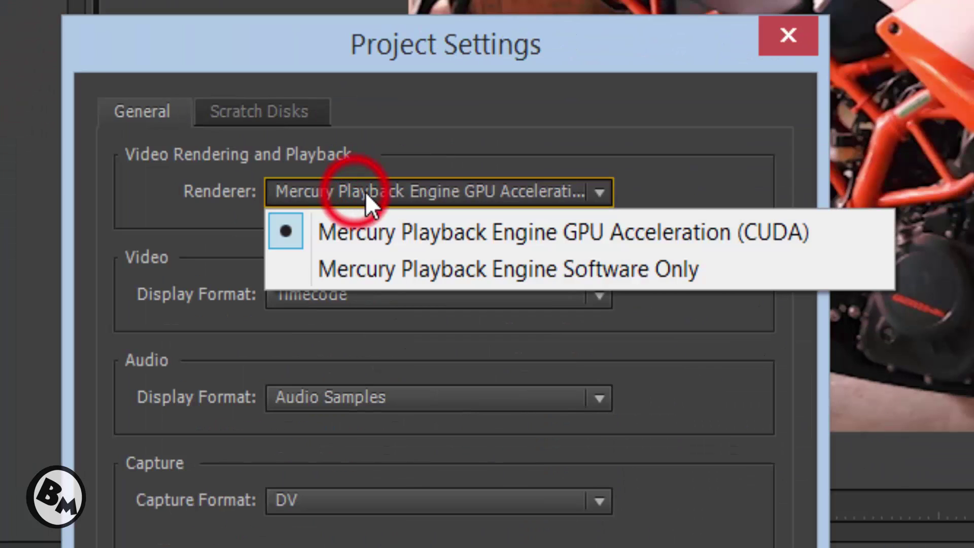
left_click(839, 234)
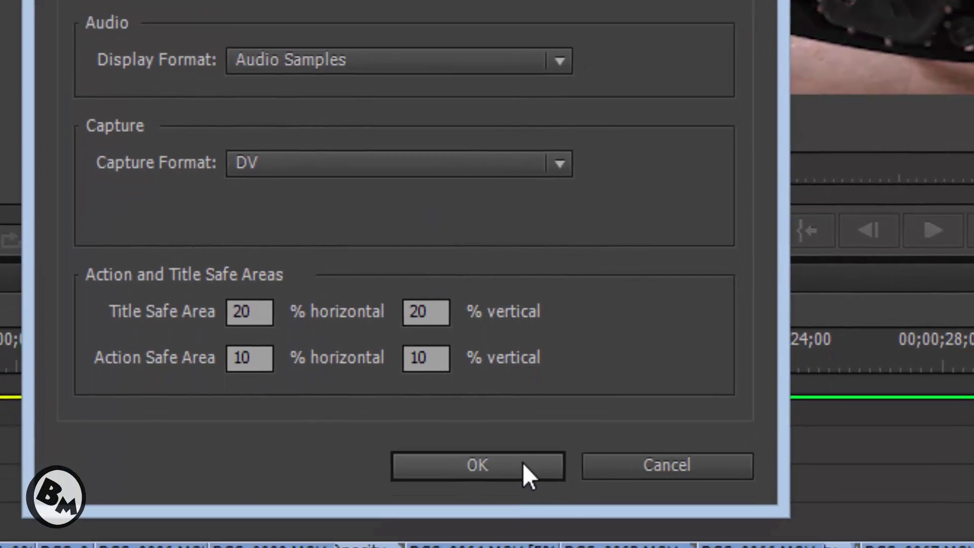
left_click(516, 396)
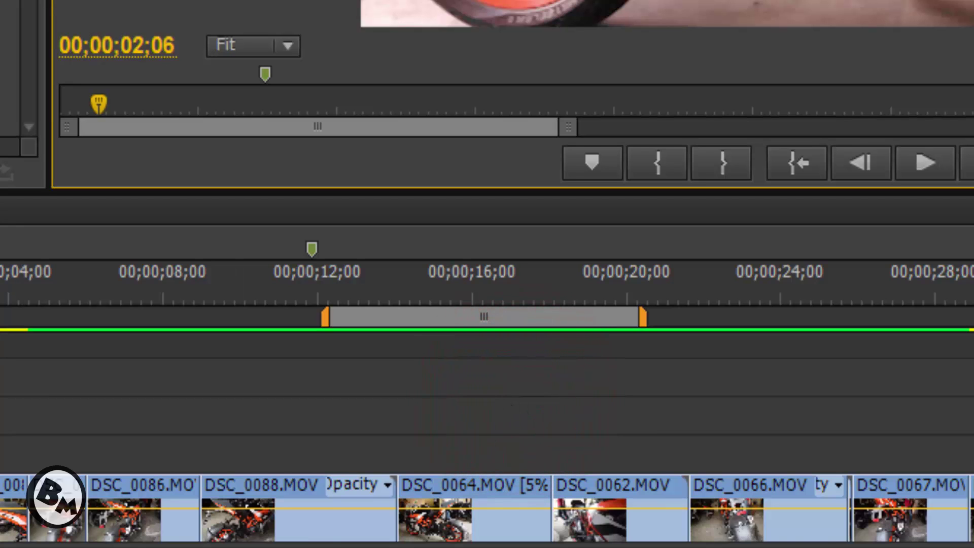
- Zoom the bike sequence timeline out with the minus key to show the full sequence
key("minus")
key("minus")
key("minus")
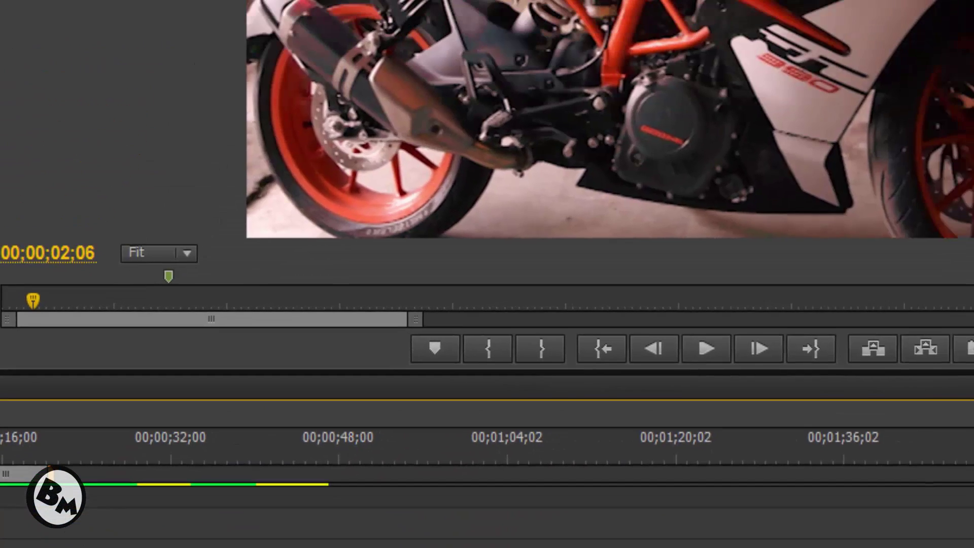